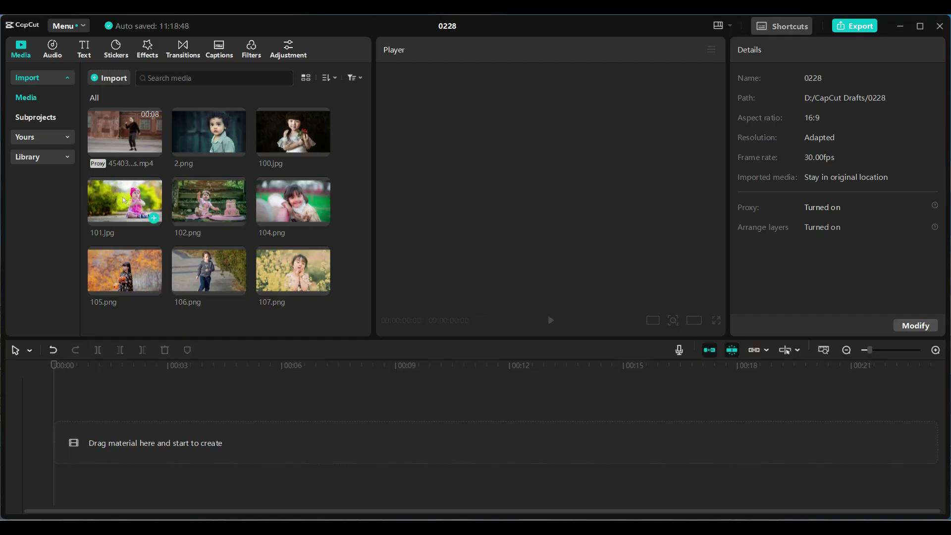
Step: Place the 101.jpg baby photo on the timeline as a 5-second clip and scrub through it
drag(124, 200, 272, 373)
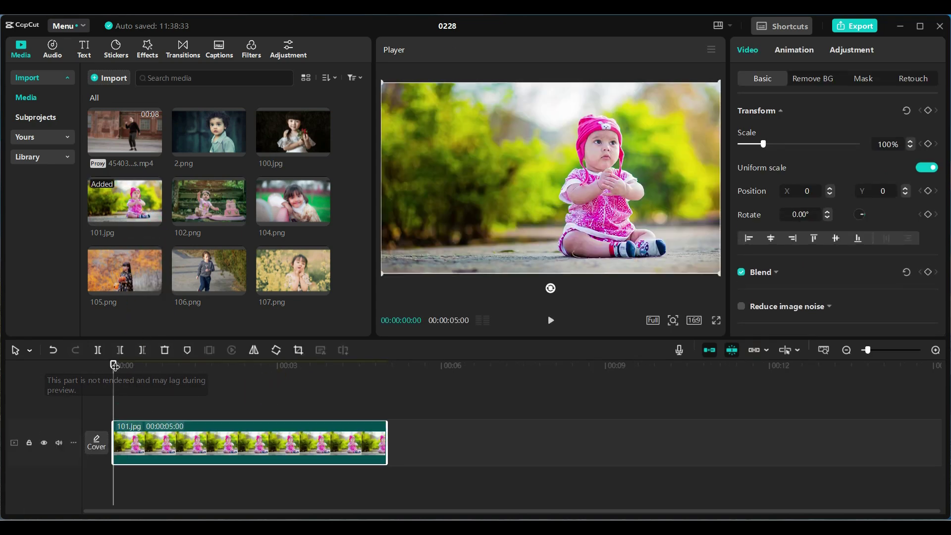
drag(344, 378, 379, 377)
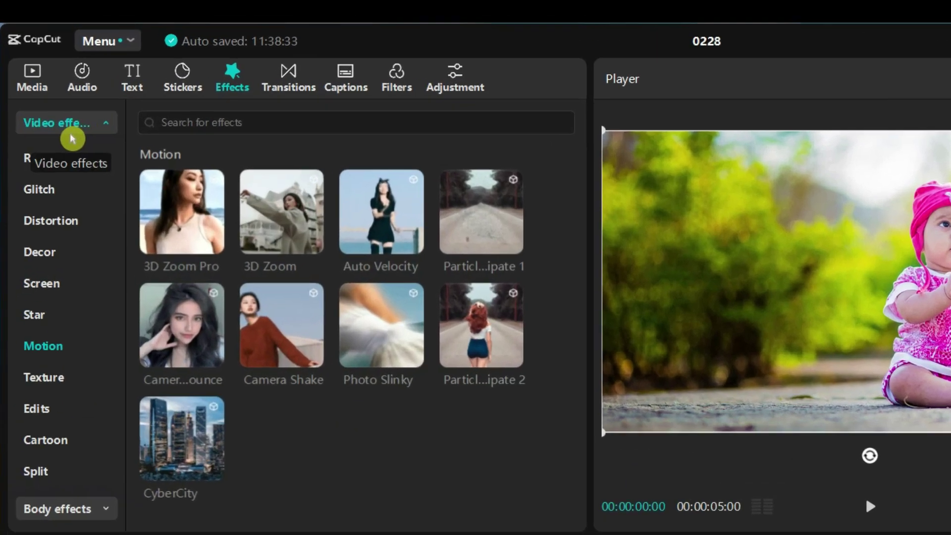
scroll(52, 110, up, 3)
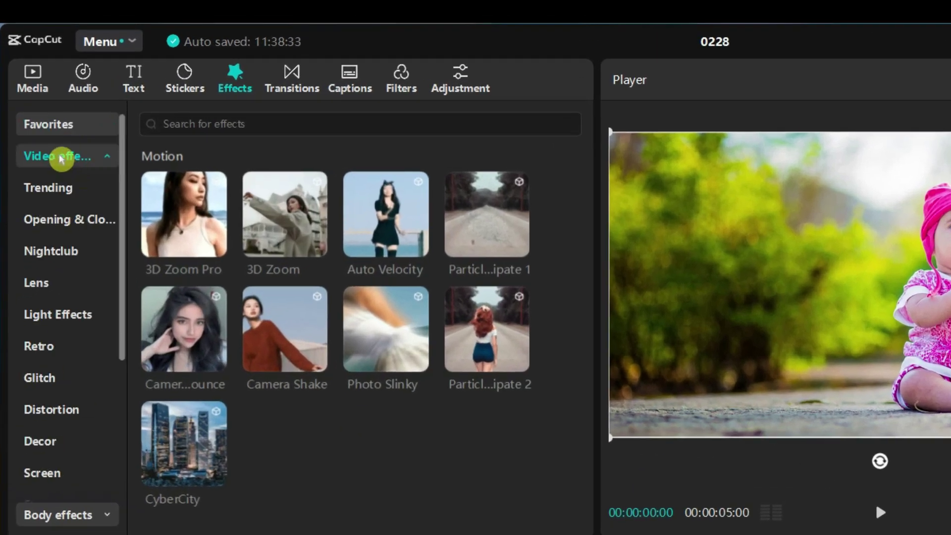
click(59, 191)
drag(121, 303, 119, 435)
click(62, 323)
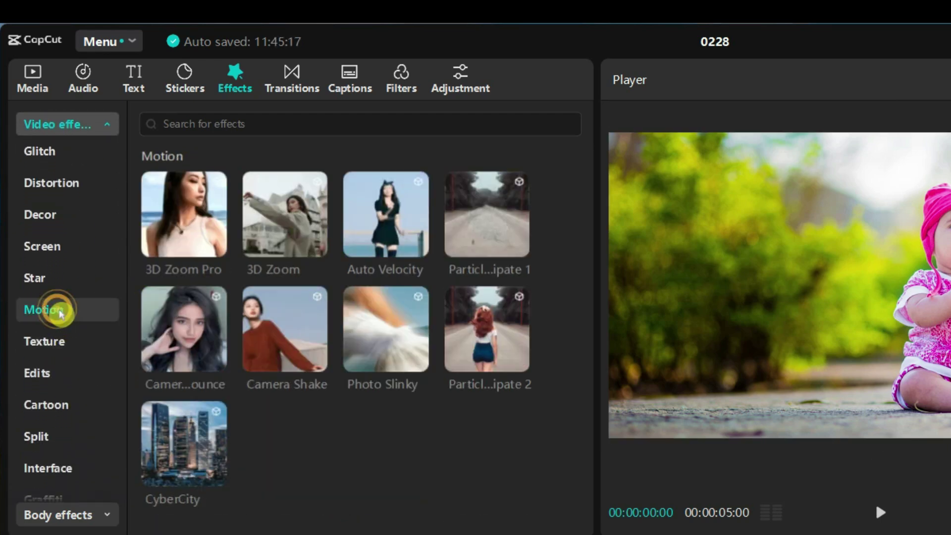
mouse_move(511, 312)
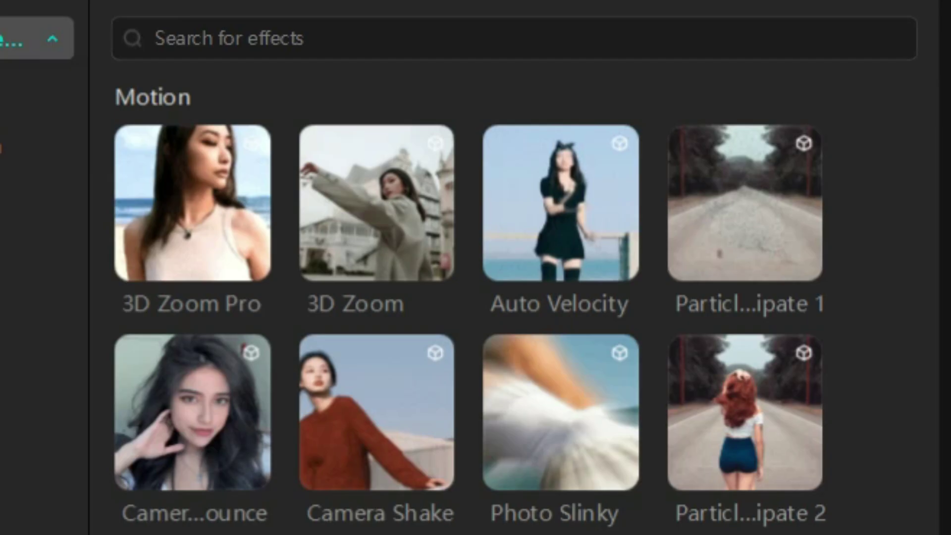
mouse_move(197, 203)
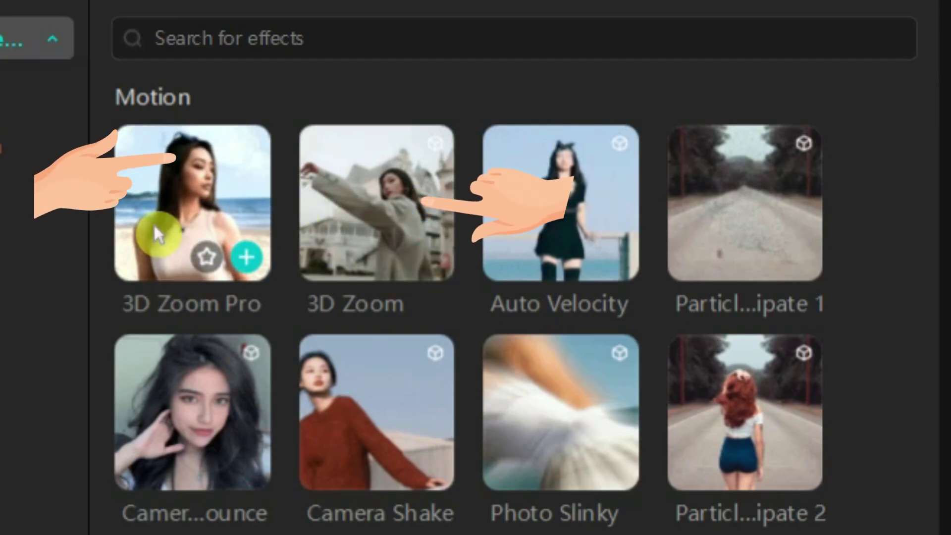
mouse_move(385, 263)
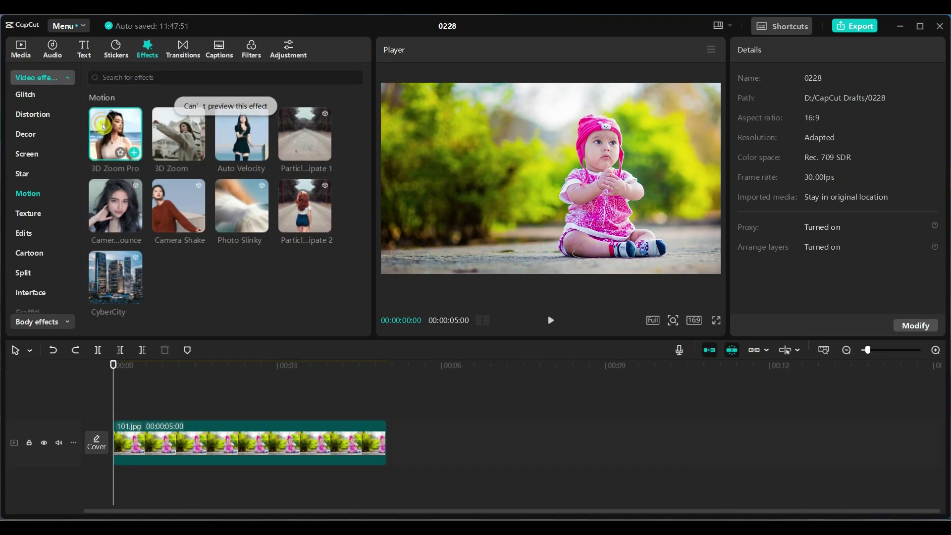
drag(103, 127, 121, 385)
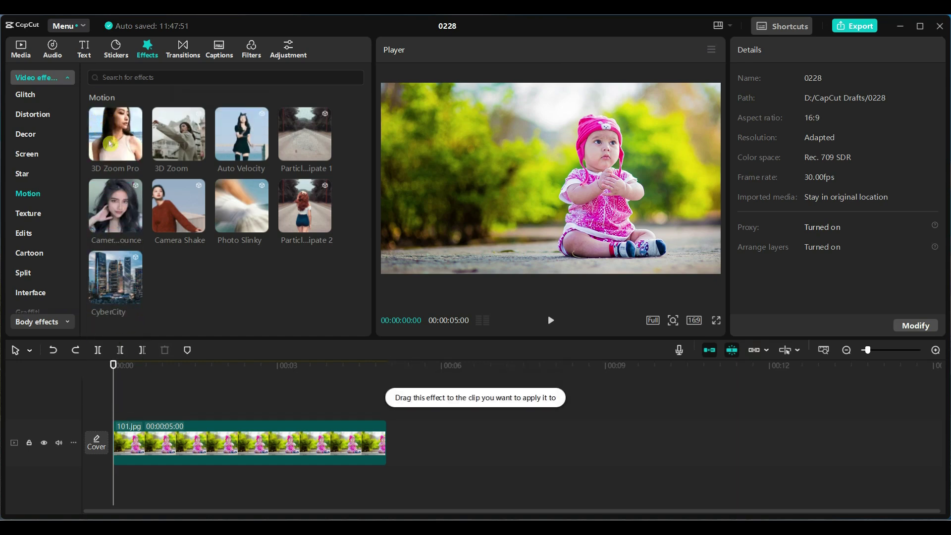
drag(110, 144, 124, 436)
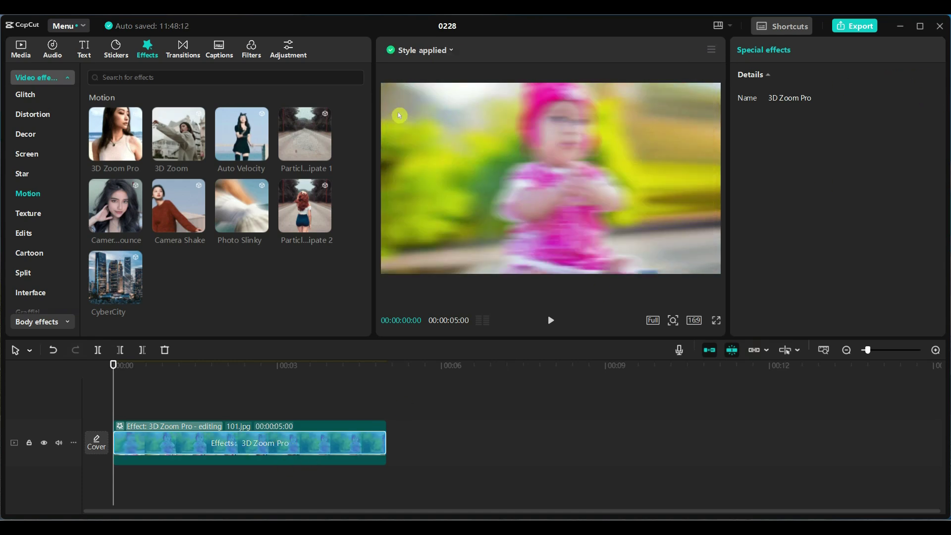
click(551, 320)
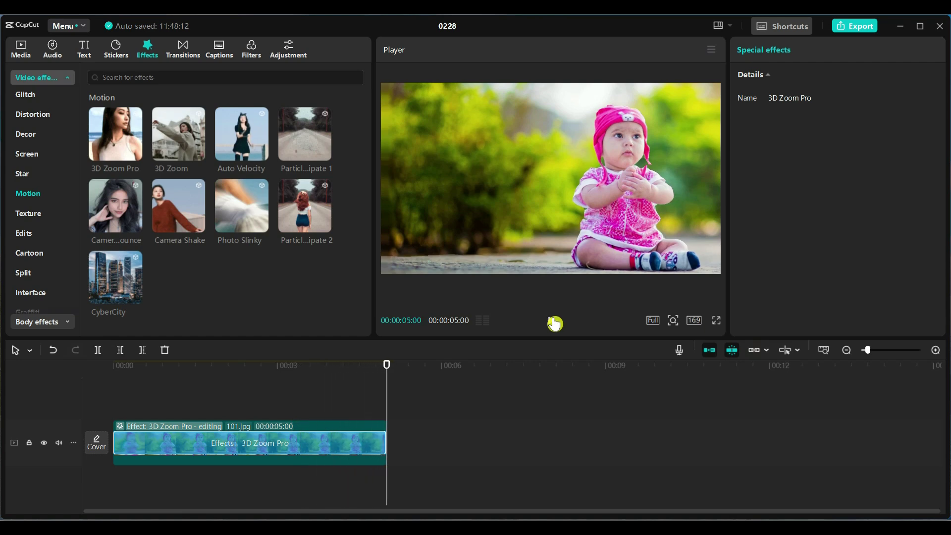
click(360, 469)
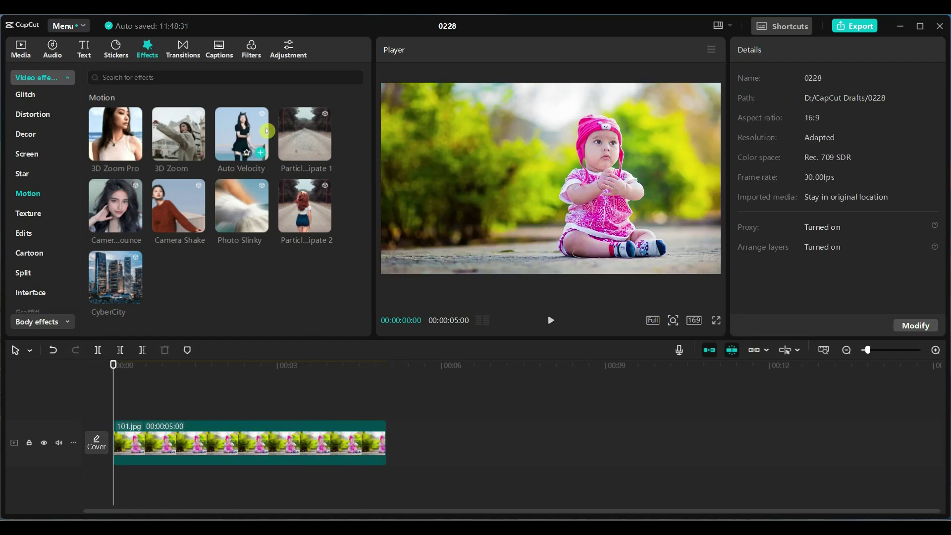
Step: Apply 3D Zoom to the 101.jpg clip and play it from 00:00 in full screen
drag(179, 130, 147, 440)
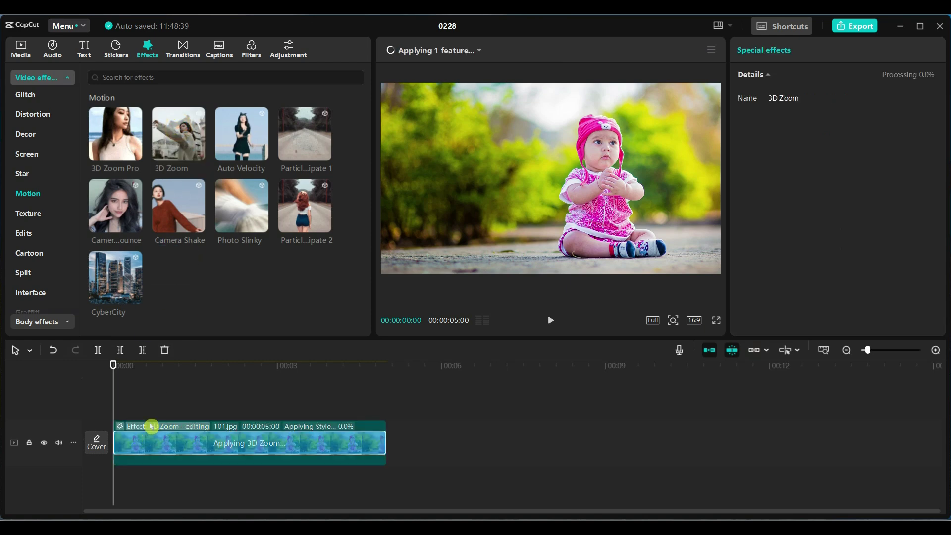
click(123, 412)
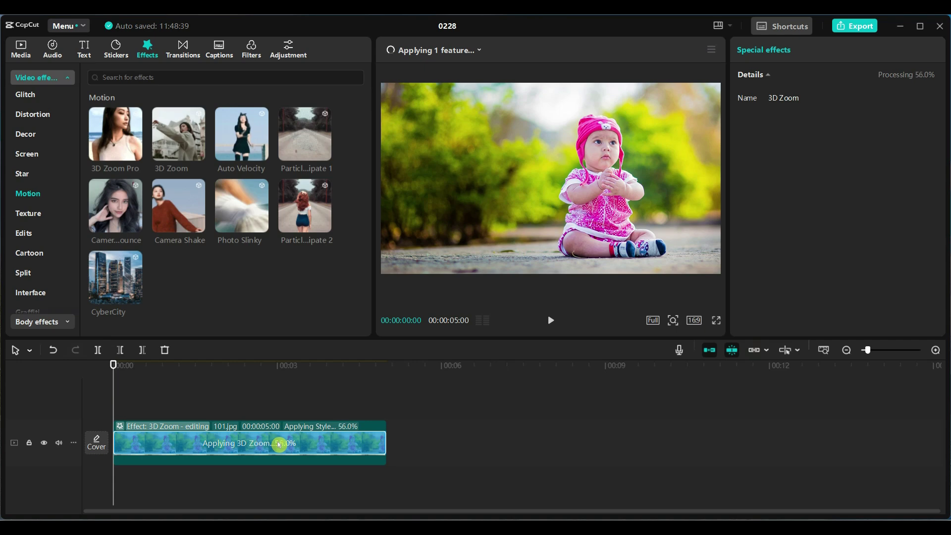
click(716, 320)
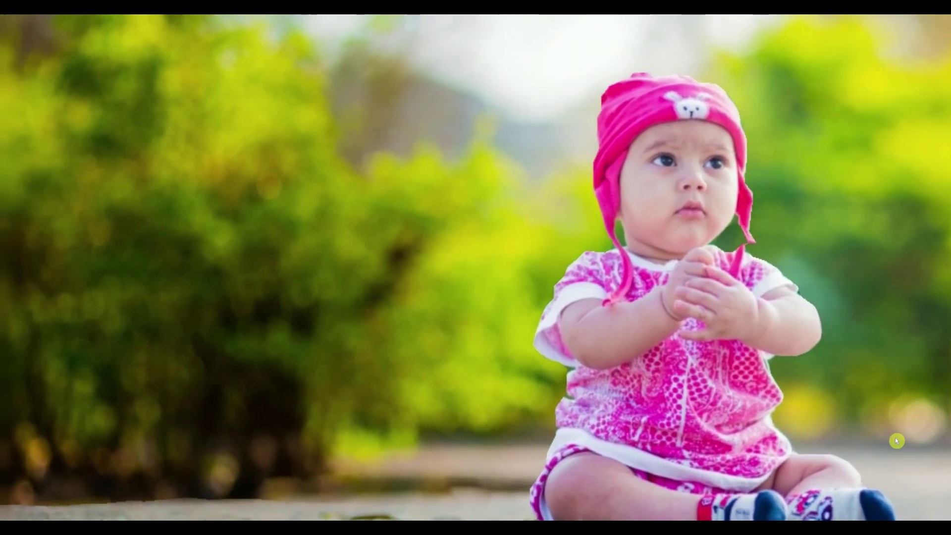
Step: Close the full-screen 3D Zoom preview and return to the editor
key(Escape)
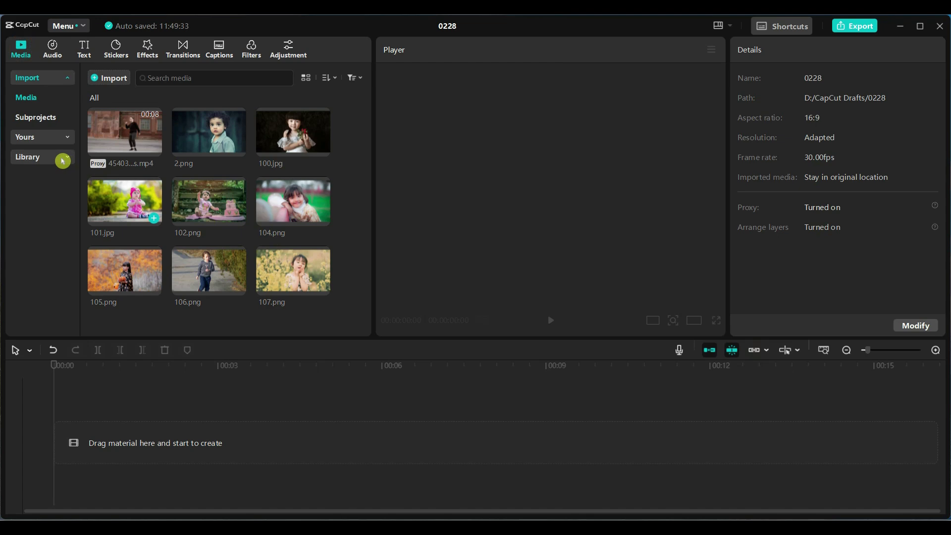
Step: Add the 4540332-uhd_3840_2160_25fps.mp4 dance video and apply the Motion effect Auto Velocity to it
drag(96, 141, 104, 440)
click(551, 322)
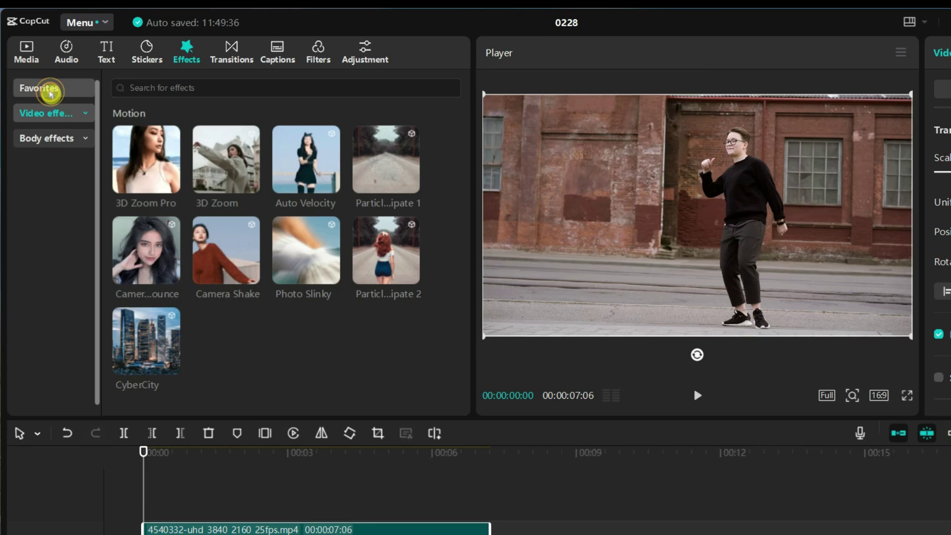
click(48, 113)
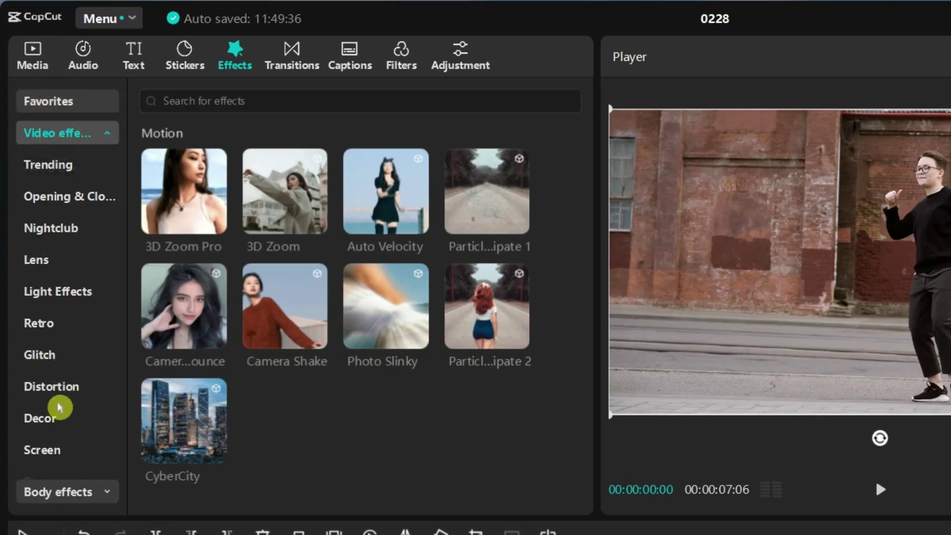
scroll(60, 407, down, 3)
click(50, 416)
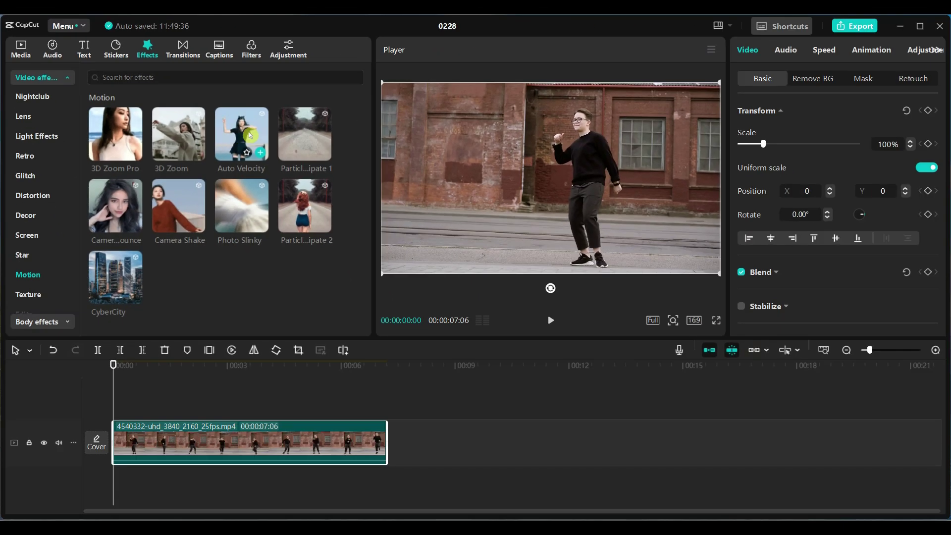
drag(247, 133, 136, 436)
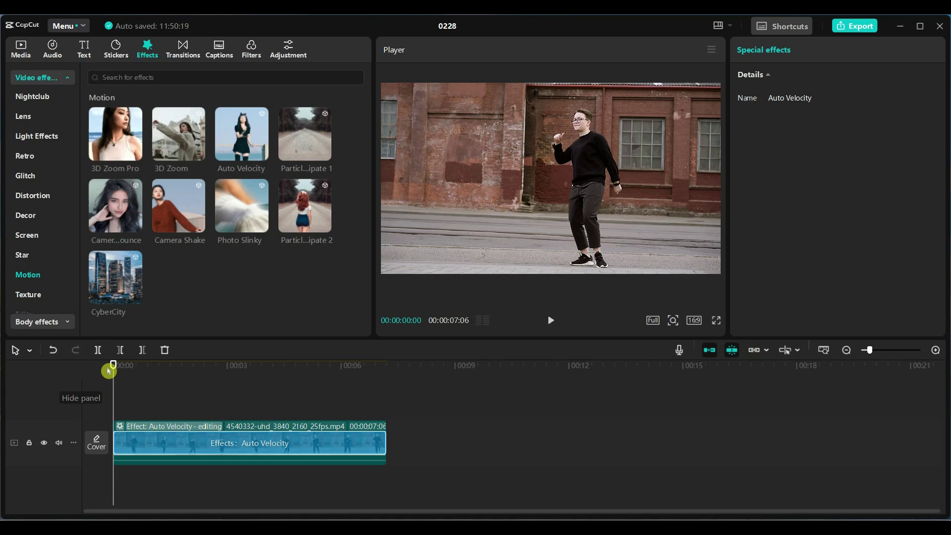
Step: Scrub the dance clip back to 00:00 and play the Auto Velocity result full screen
drag(113, 366, 71, 380)
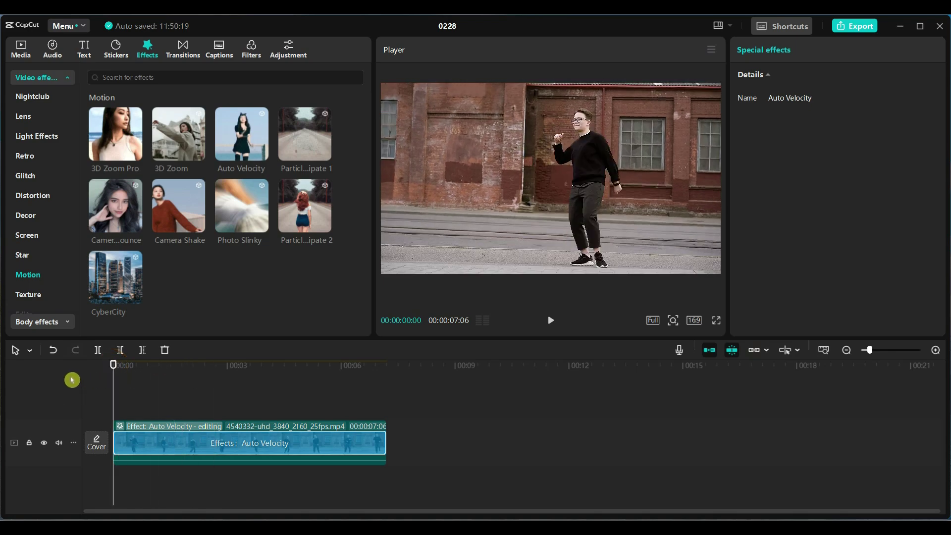
click(716, 321)
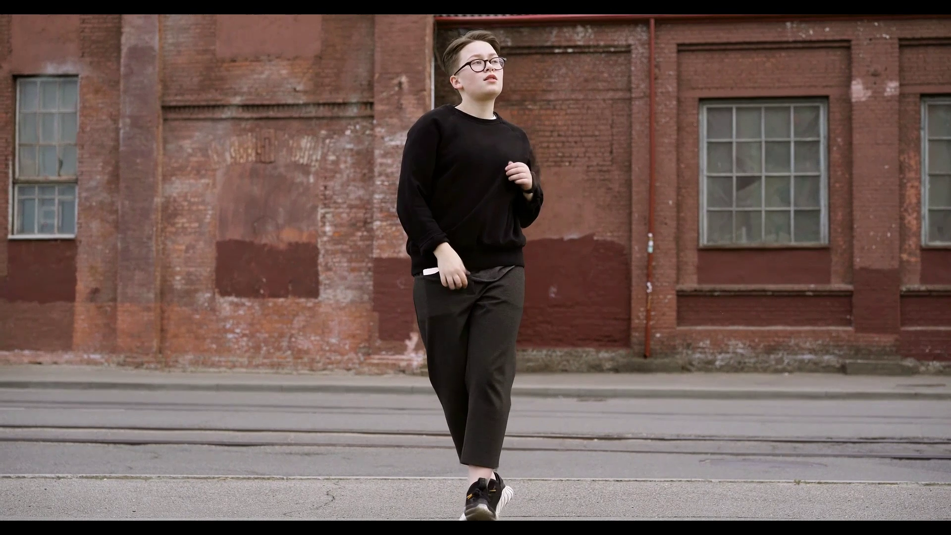
Step: Return to the 101.jpg baby photo project and search the effects library for '3D Surround'
mouse_move(843, 423)
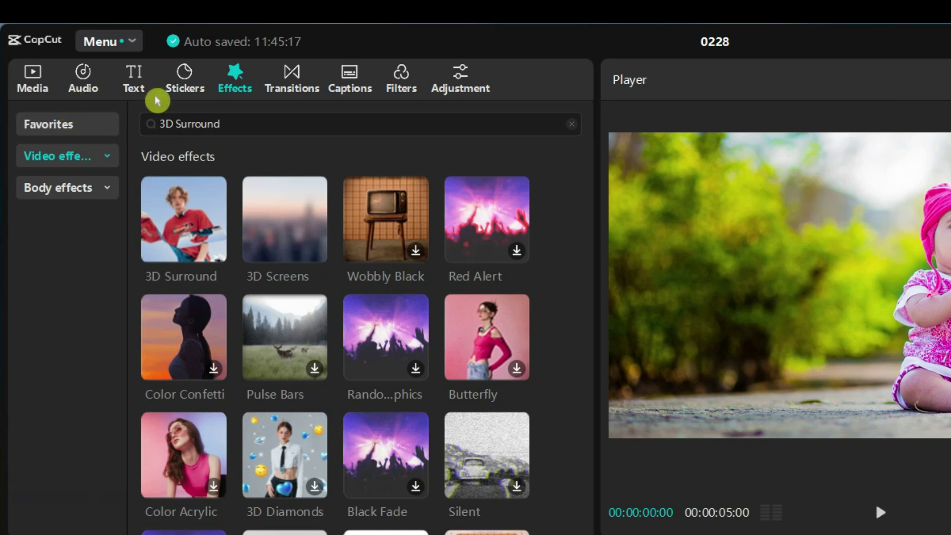
Step: Clear the search, show the Motion video effects, and select Particles Dissipate 1 and 2
click(70, 166)
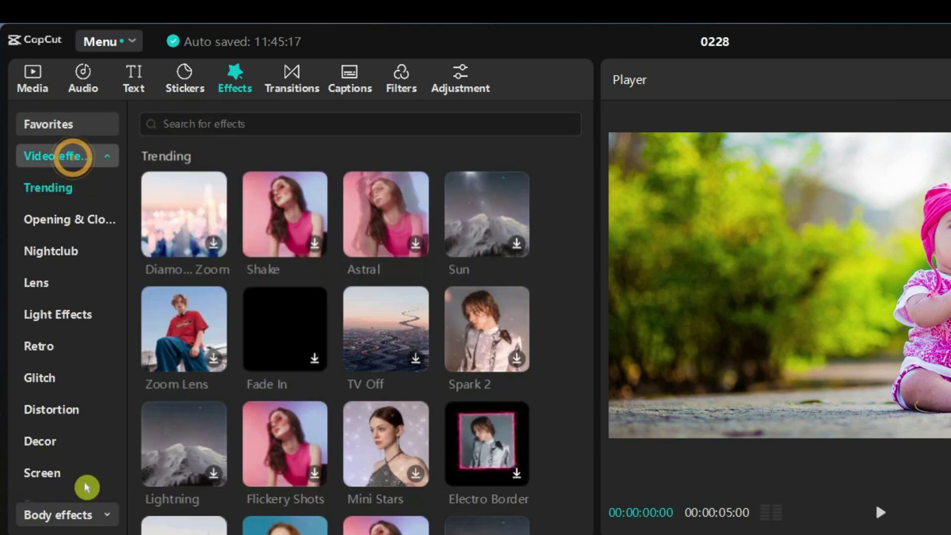
drag(120, 340, 118, 420)
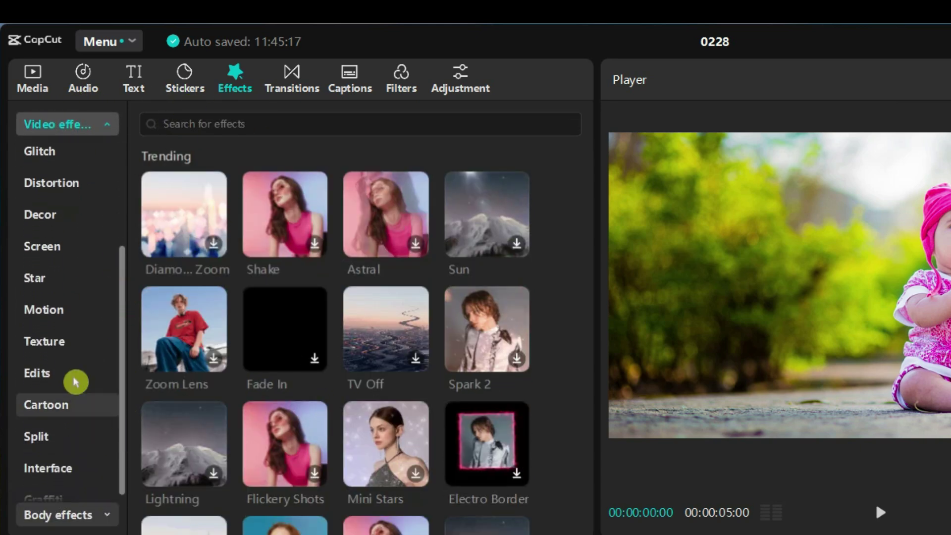
click(56, 309)
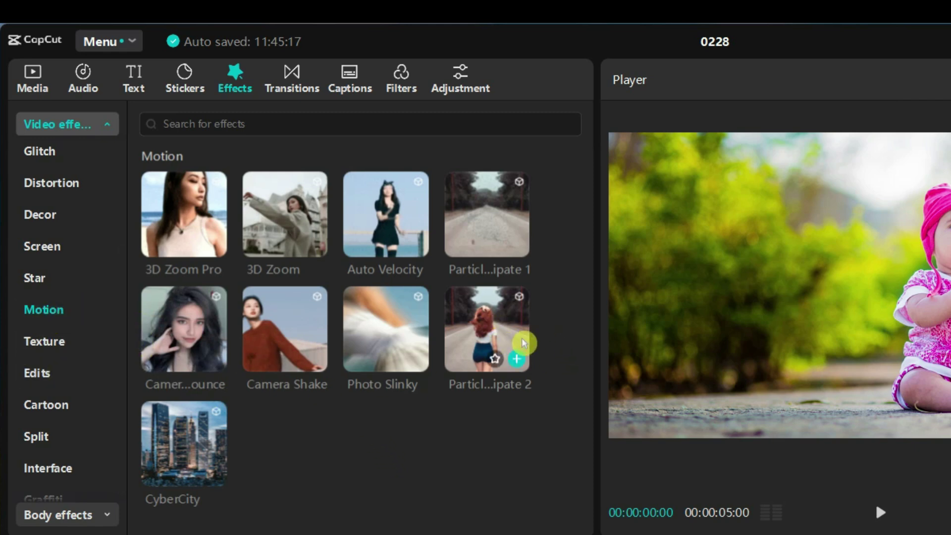
click(493, 230)
click(494, 335)
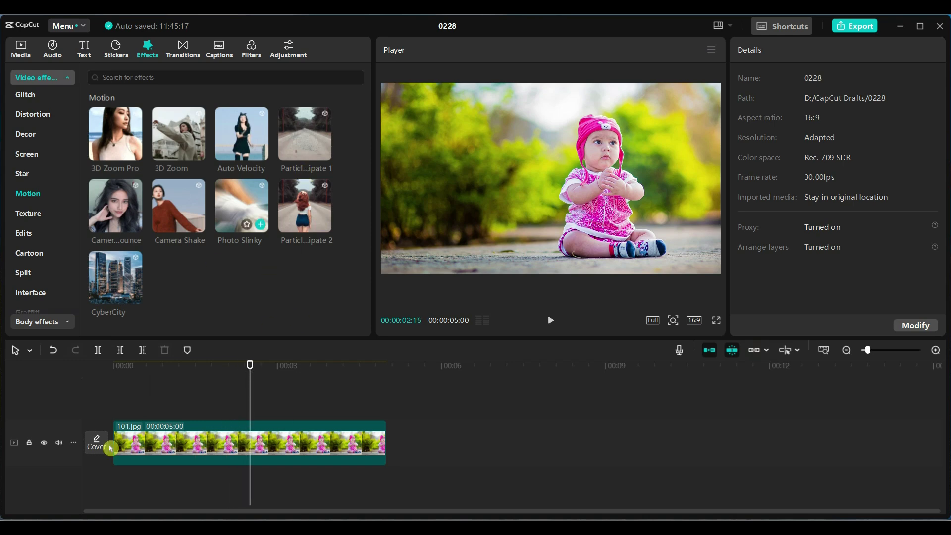
Step: Split the photo clip at the playhead and apply Particles Dissipate to the first half
click(96, 352)
click(198, 442)
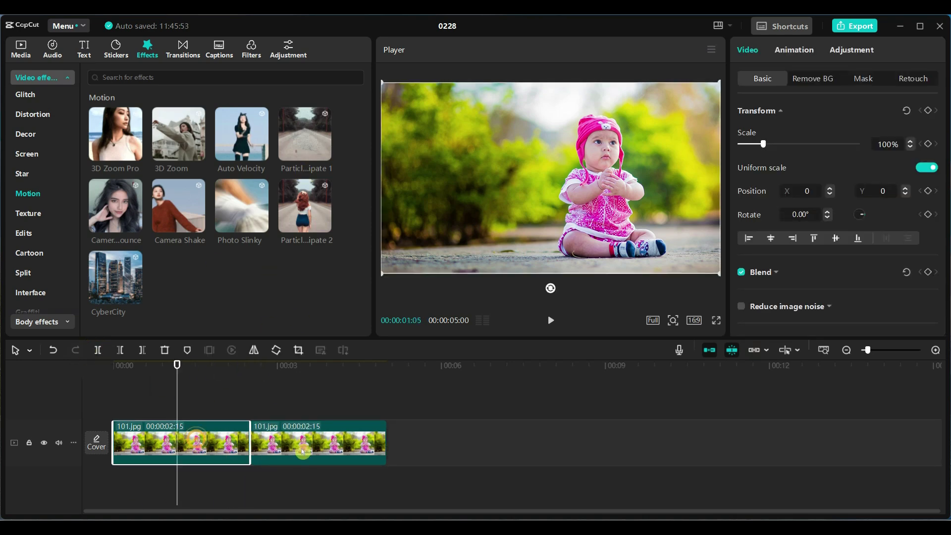
click(181, 386)
mouse_move(308, 148)
drag(294, 141, 144, 441)
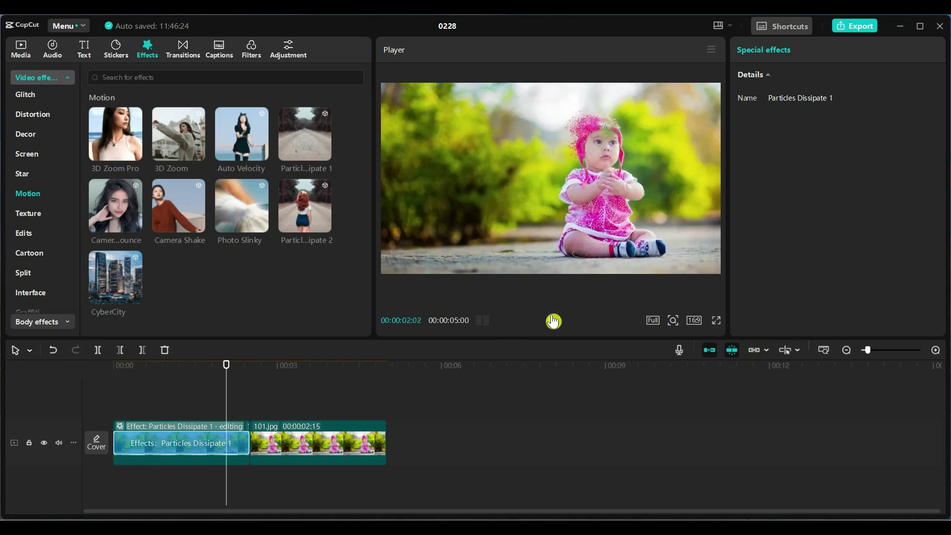
click(553, 321)
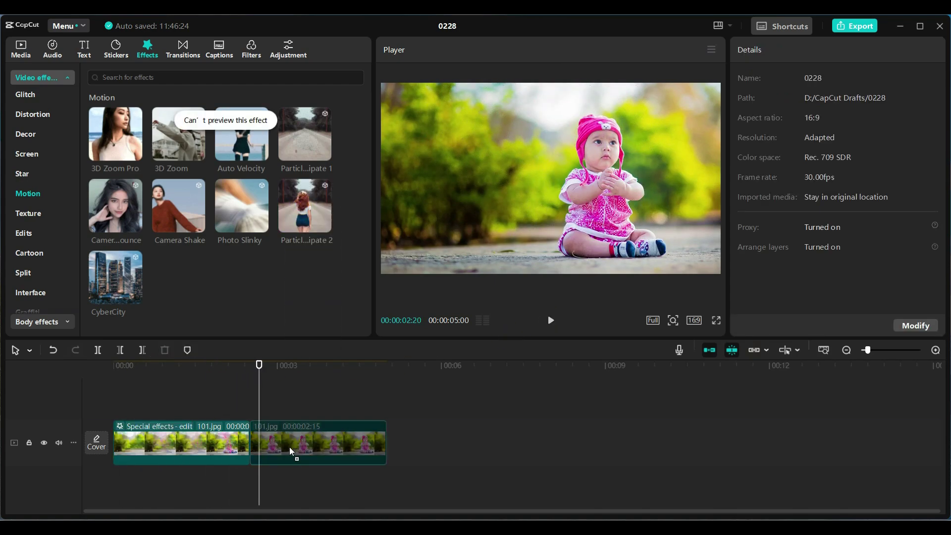
Step: Play the Particles Dissipate result on the photo clip full screen, then exit
click(273, 449)
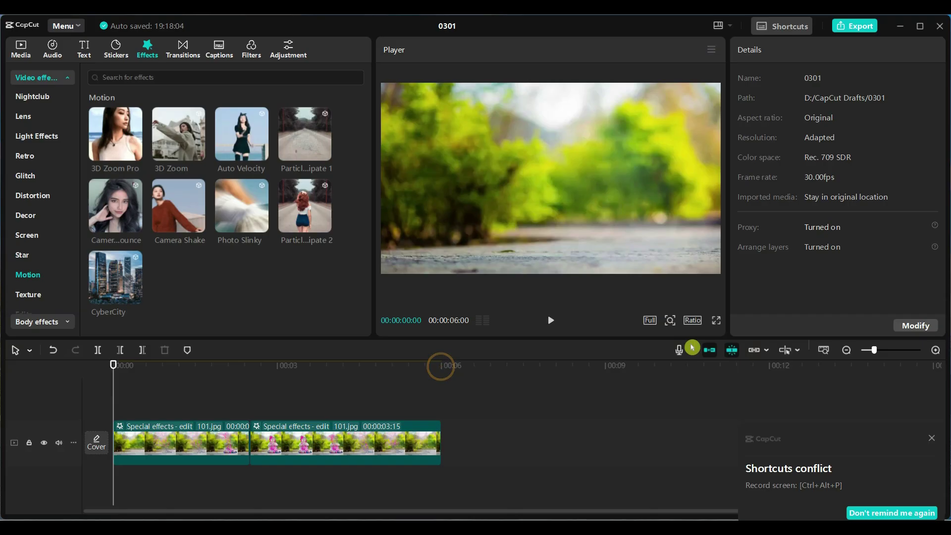
click(717, 320)
click(318, 500)
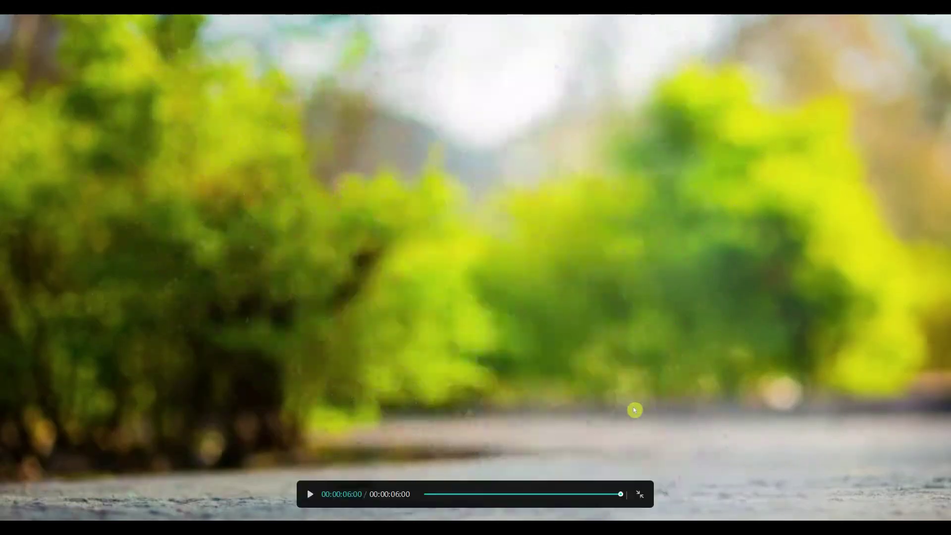
click(643, 496)
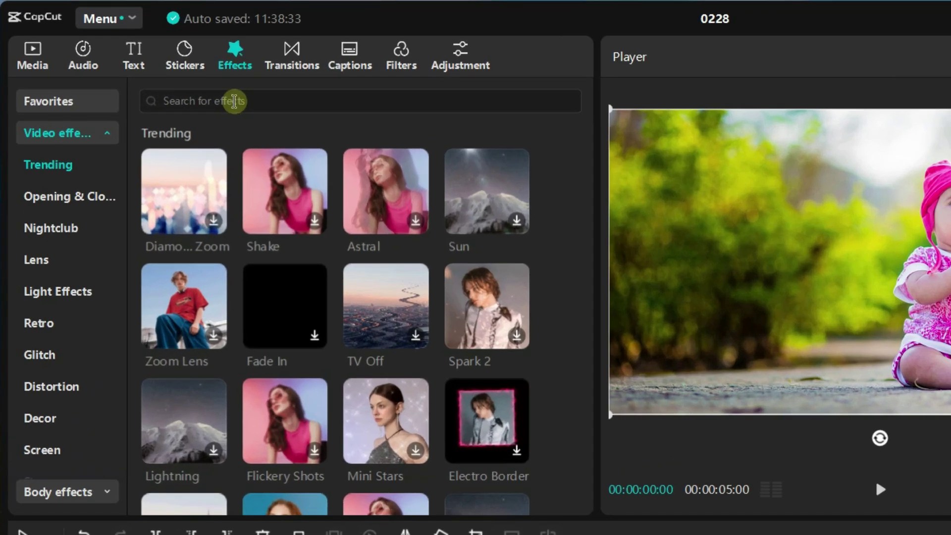
Step: Search for '3D Screens', add it above the 101.jpg clip, and preview it
click(147, 77)
text(3D Scre)
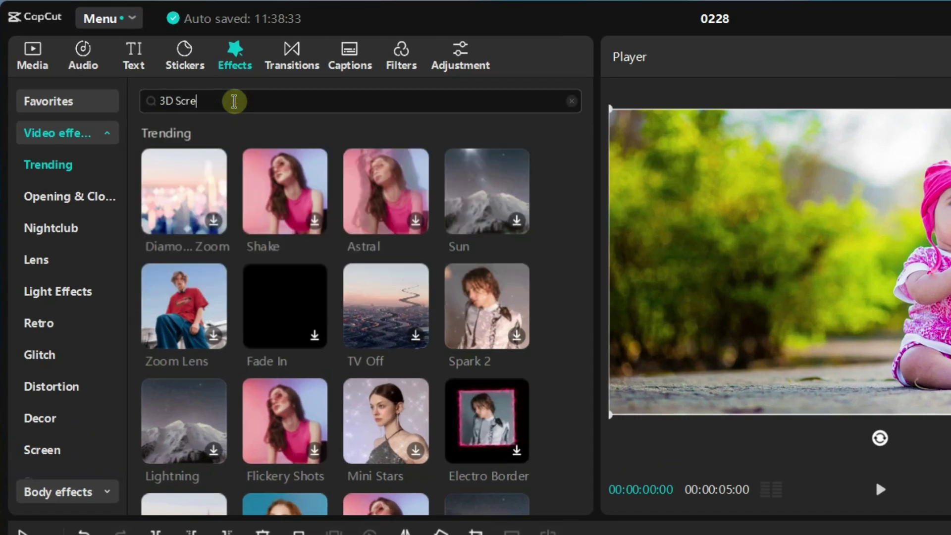
text(ens)
key(Return)
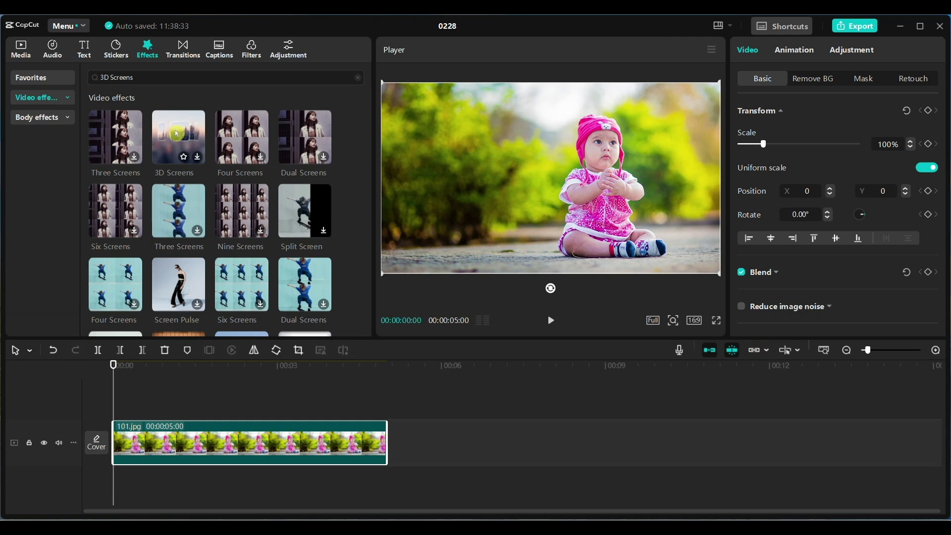
drag(176, 133, 117, 415)
click(550, 320)
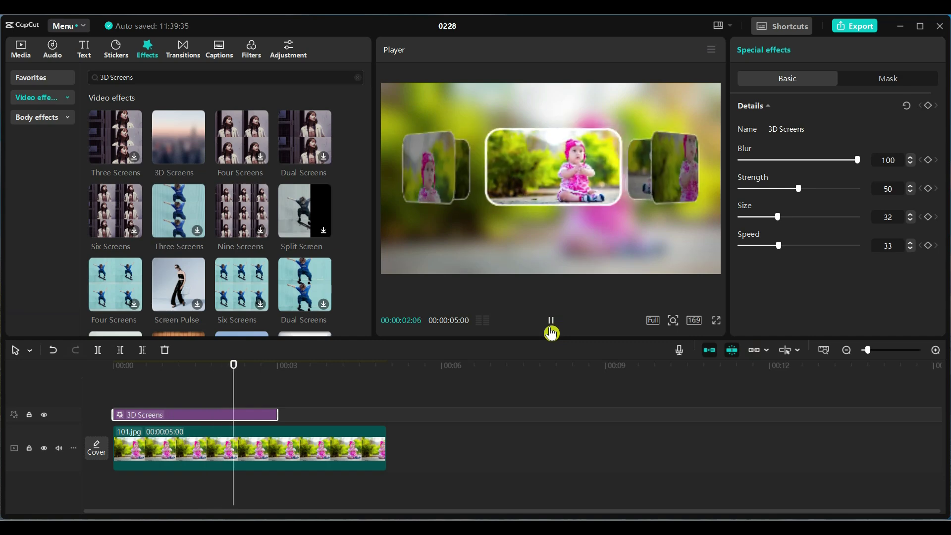
click(550, 329)
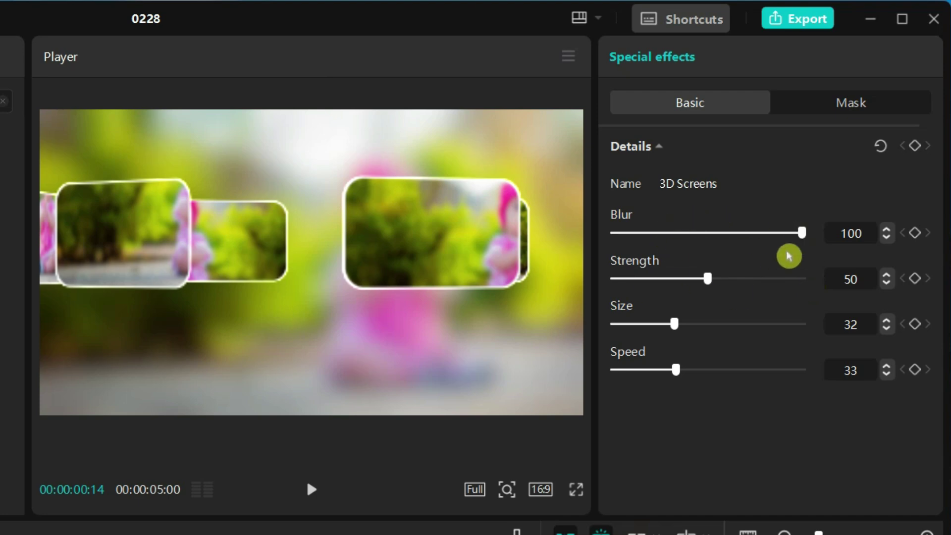
Step: Set 3D Screens to Blur 25, Strength 65, Size 0 and Speed 9
drag(803, 238, 617, 239)
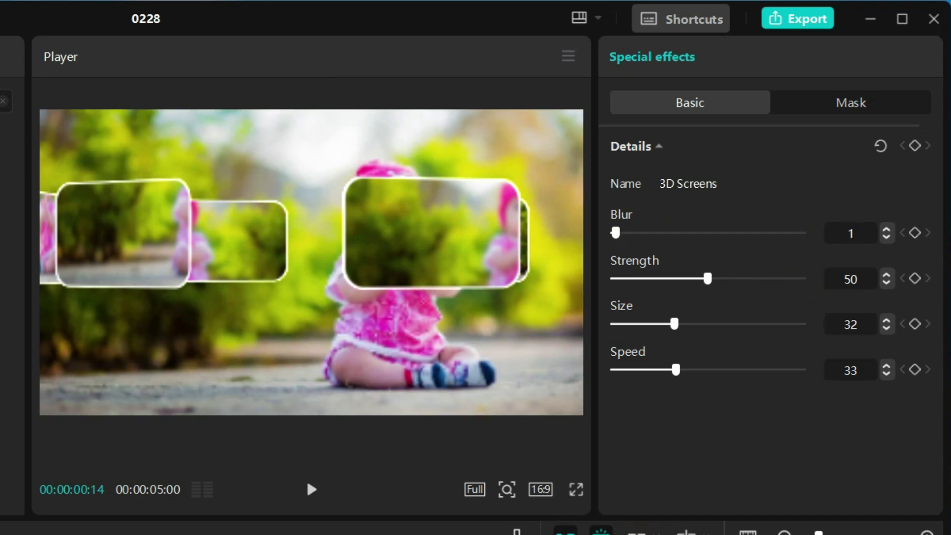
drag(617, 233, 666, 242)
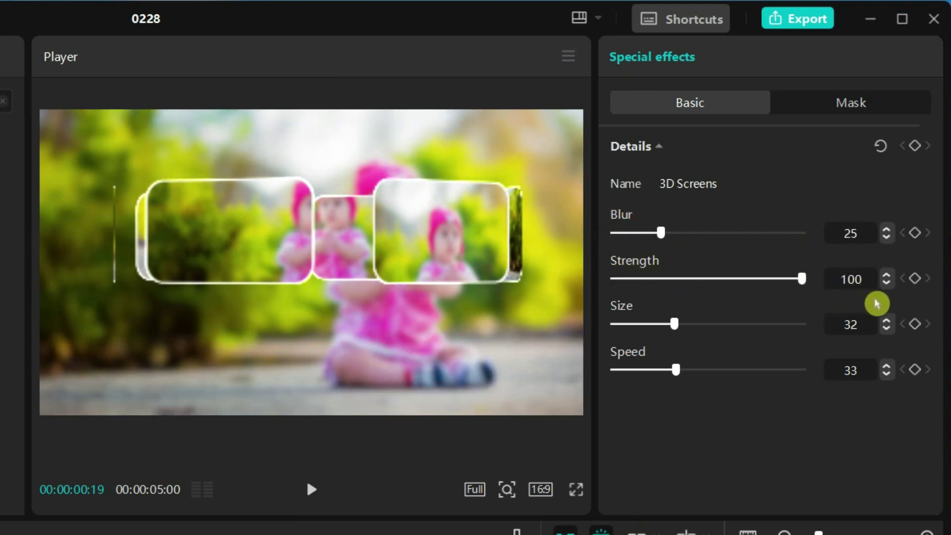
drag(713, 288, 893, 293)
drag(676, 325, 615, 327)
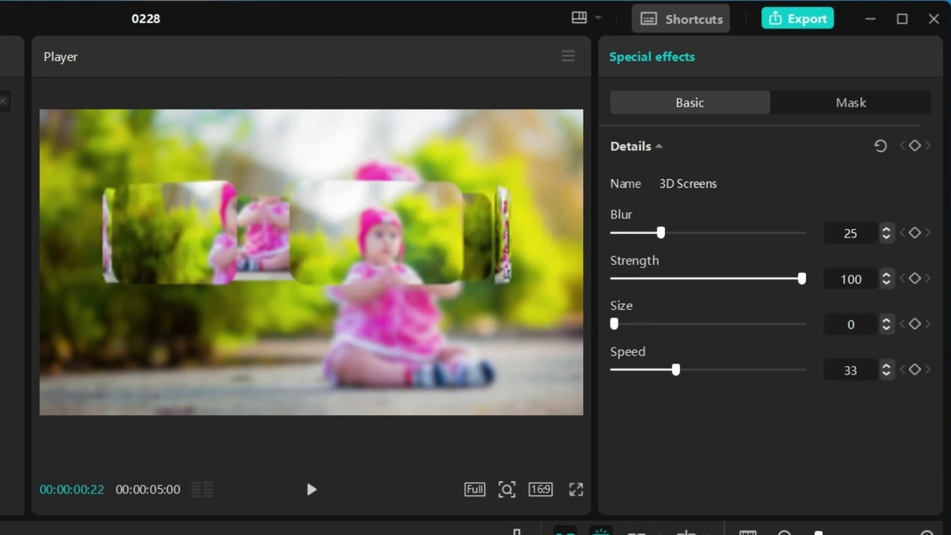
drag(677, 376, 628, 370)
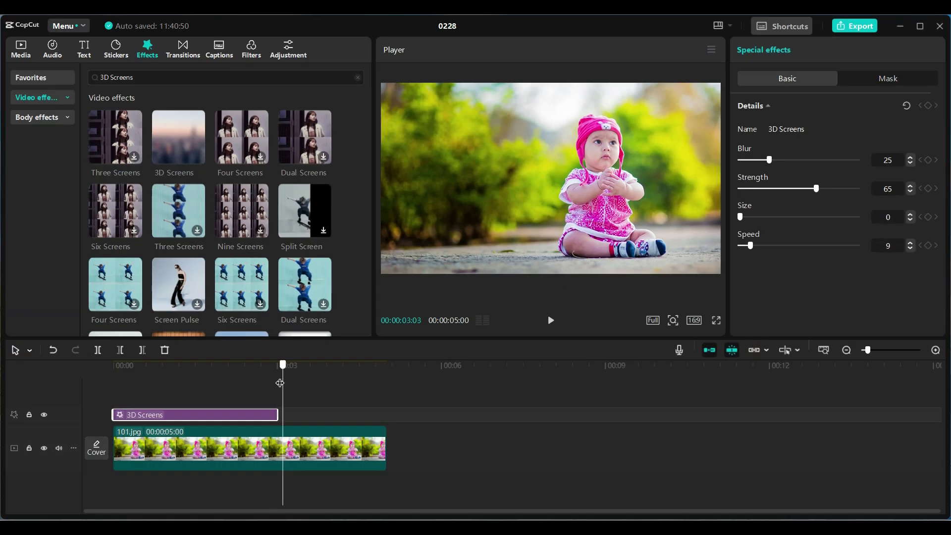
Step: Lengthen the 3D Screens effect bar and play the result full screen
drag(280, 383, 237, 383)
drag(278, 415, 332, 415)
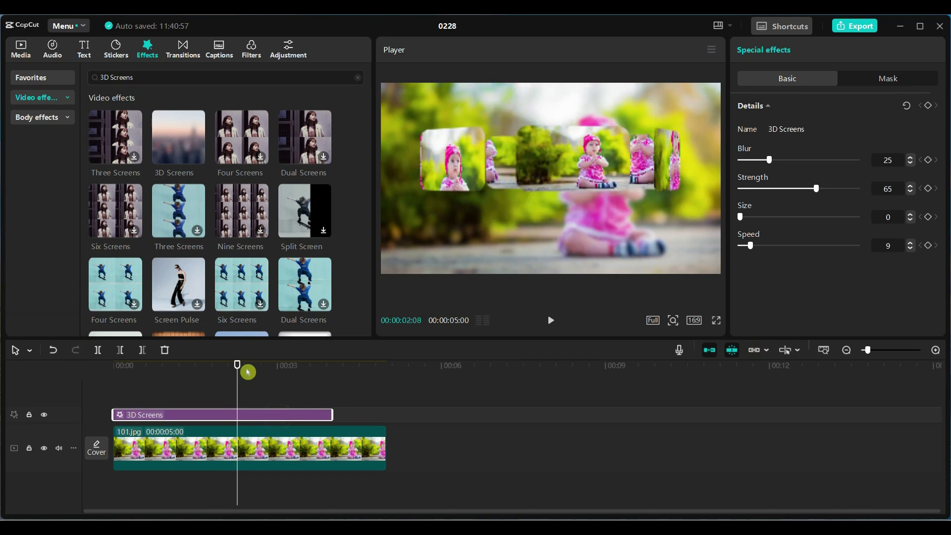
drag(235, 361, 308, 374)
click(716, 320)
click(310, 493)
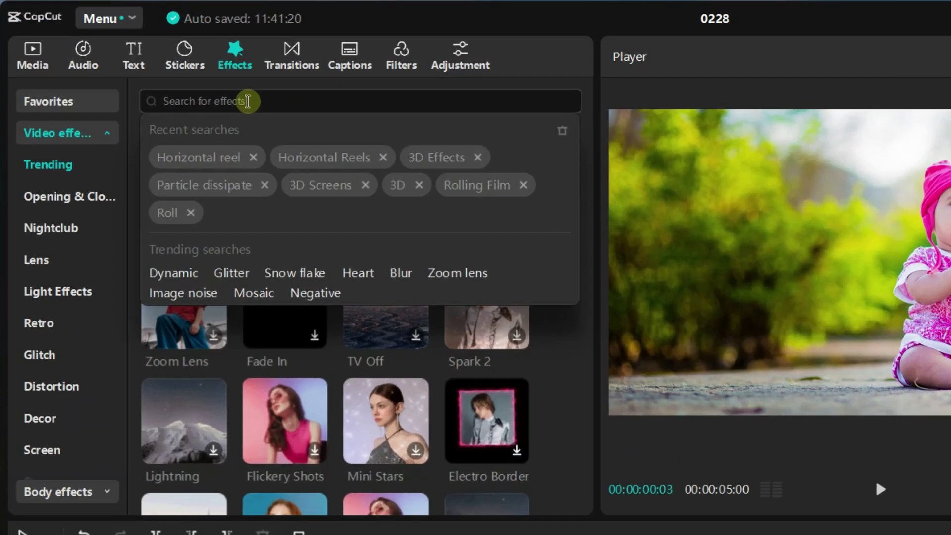
text(HO)
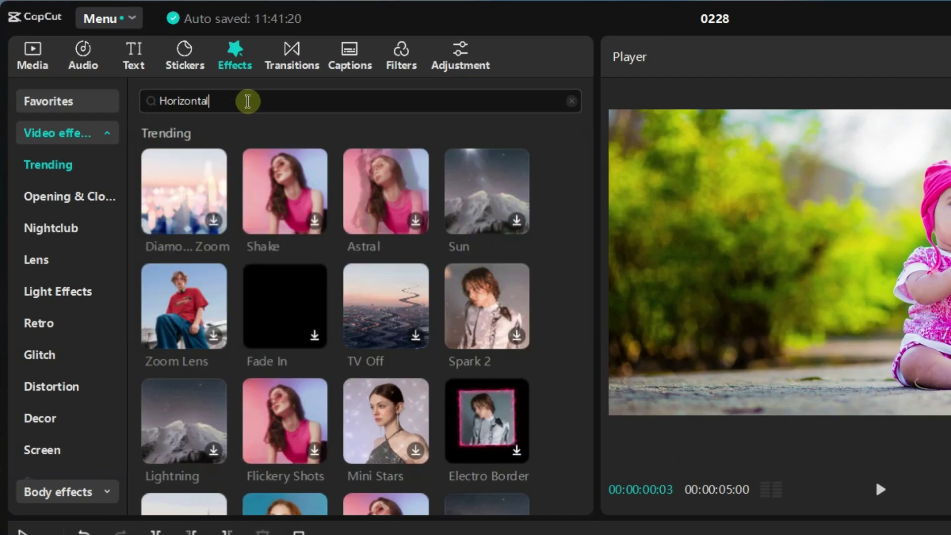
text(rizontal Reels)
Step: Search 'Horizontal Reels' and place Horizontal Reel above the 101.jpg clip, extending its length
key(Return)
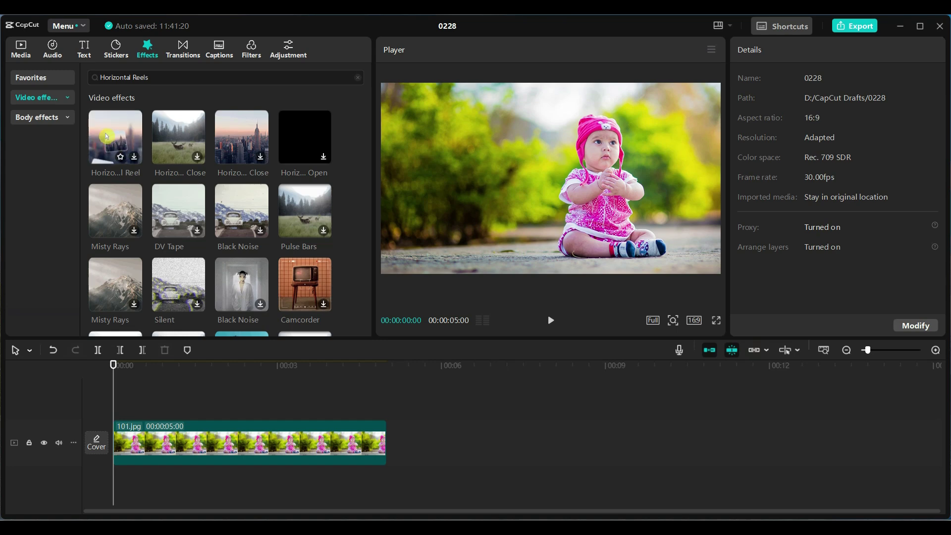
drag(107, 136, 117, 414)
drag(276, 414, 325, 414)
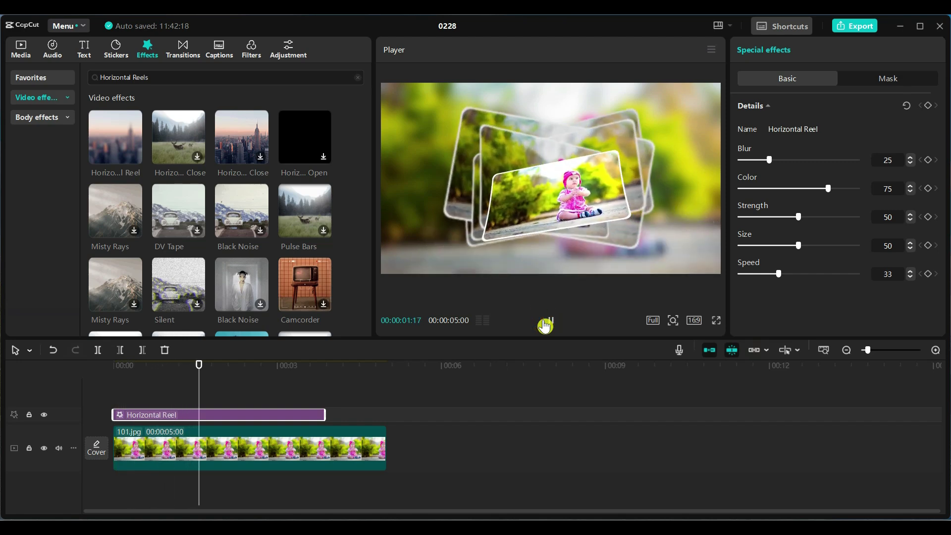
click(200, 394)
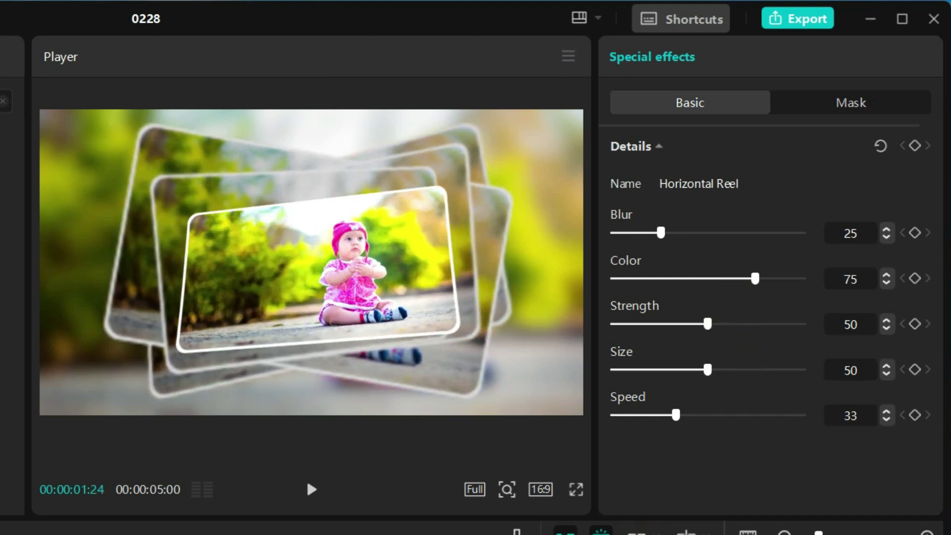
Step: Set Horizontal Reel to Blur 12, Color 51, Strength 100, Size 54 and Speed 0
drag(760, 291, 696, 297)
drag(664, 234, 643, 250)
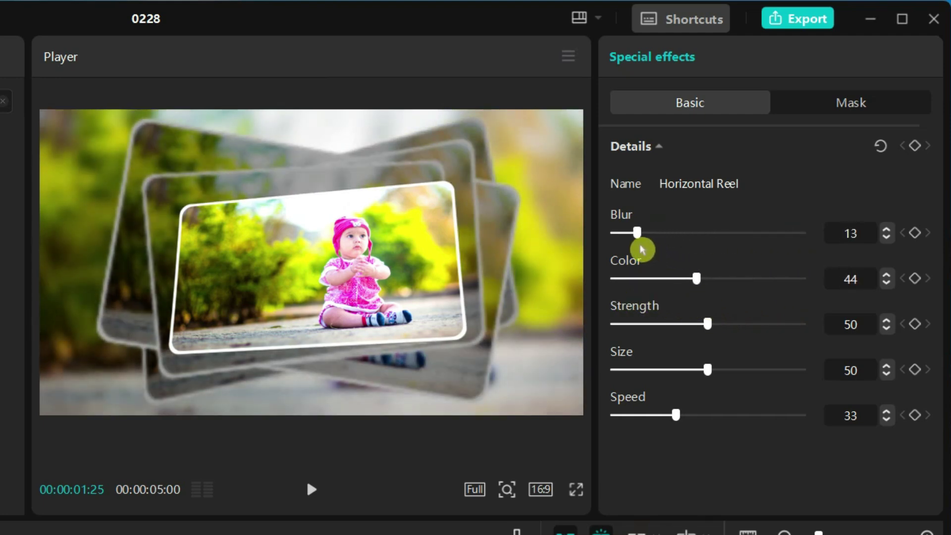
click(710, 278)
drag(717, 327, 600, 381)
mouse_move(695, 388)
mouse_down()
mouse_move(811, 397)
mouse_move(641, 390)
mouse_move(700, 398)
mouse_up()
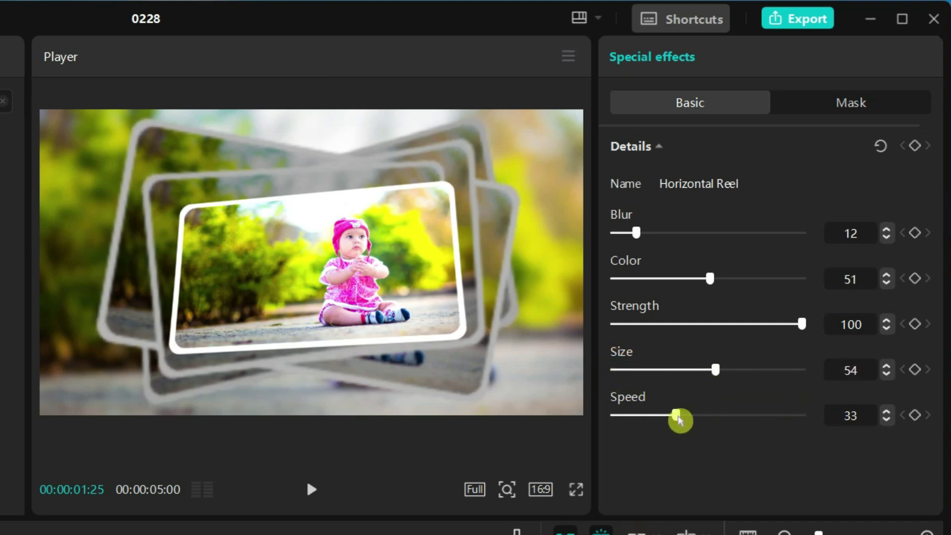
drag(681, 421, 594, 424)
Step: Preview the reel, then try maximum Speed and play the Horizontal Reel preview again
click(320, 493)
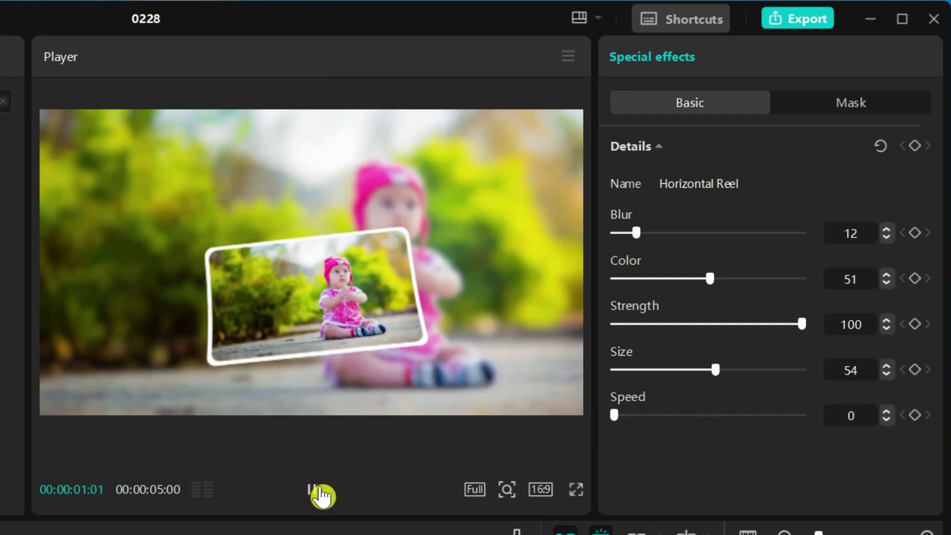
click(318, 490)
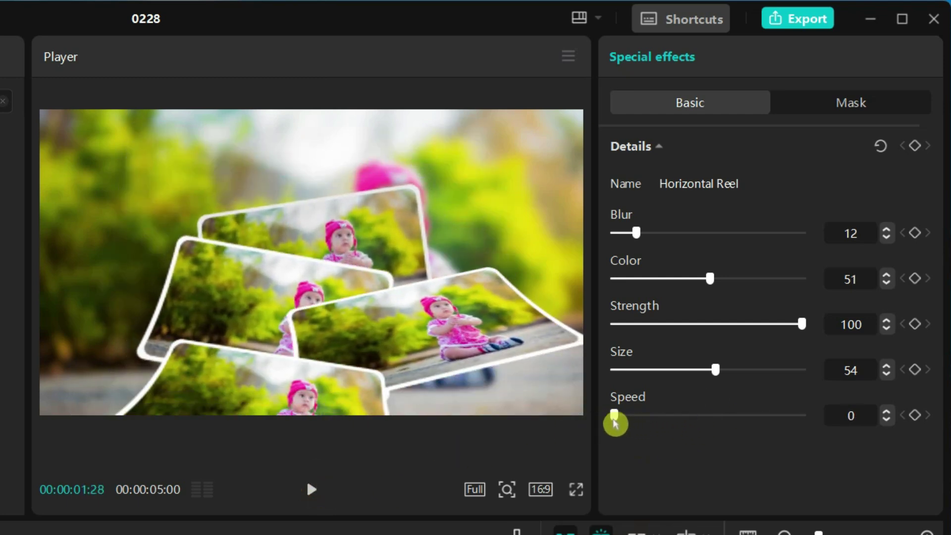
drag(614, 420, 859, 436)
click(300, 502)
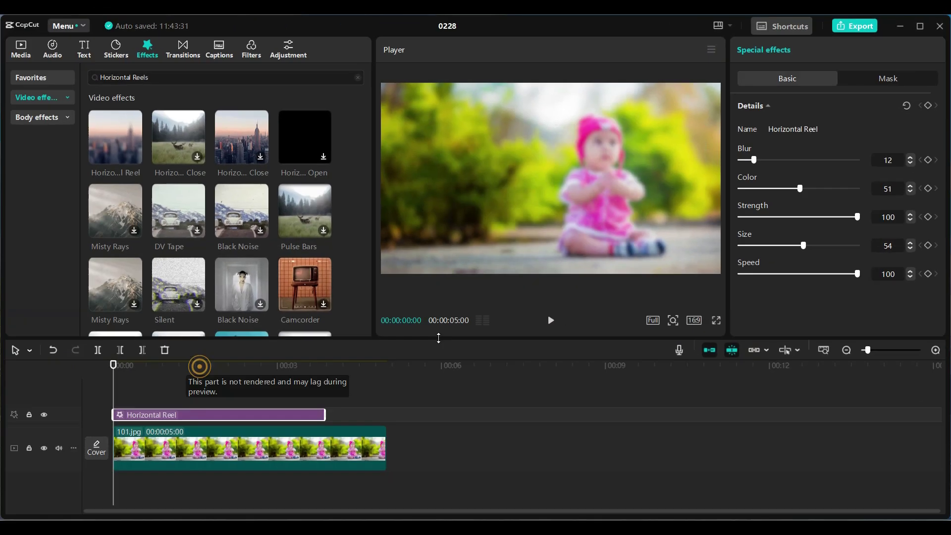
click(213, 367)
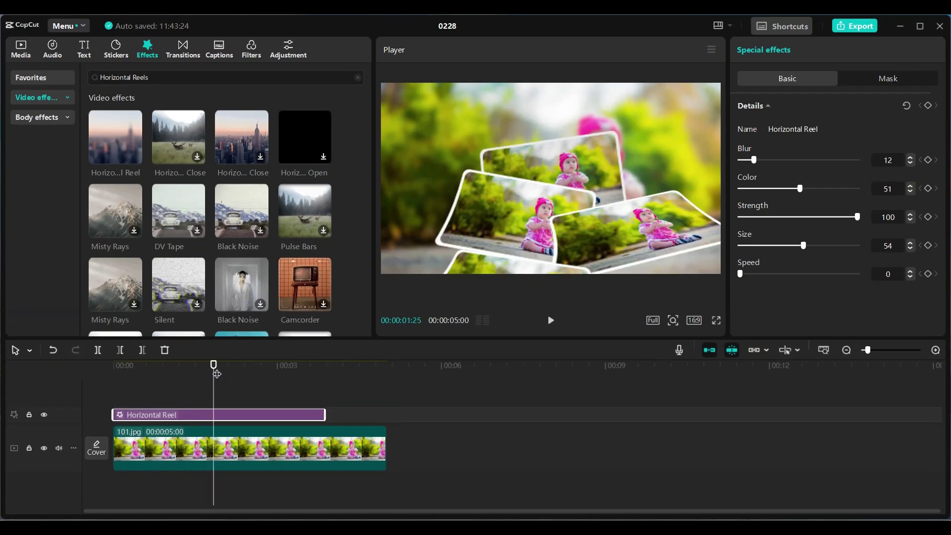
click(550, 320)
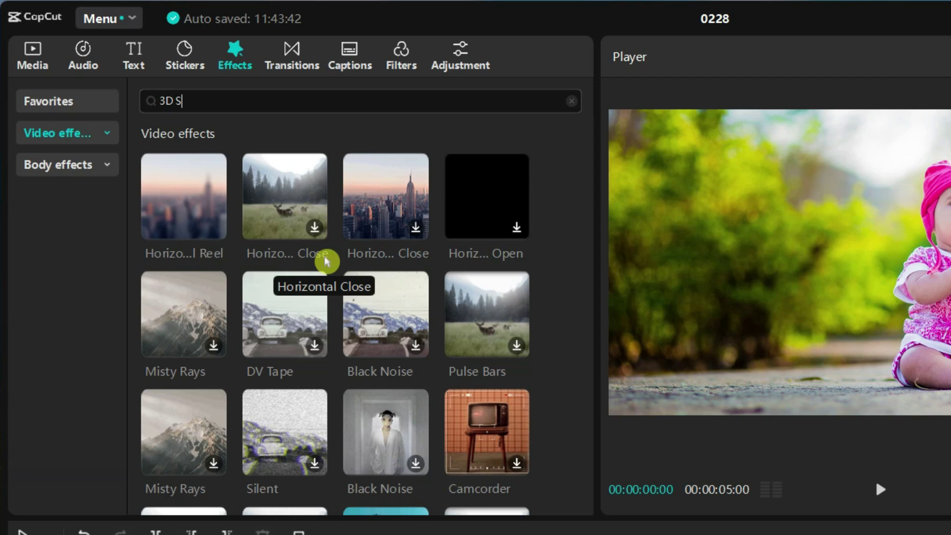
Step: Search '3D Surround', place it above 101.jpg, extend it and play the preview
key(Return)
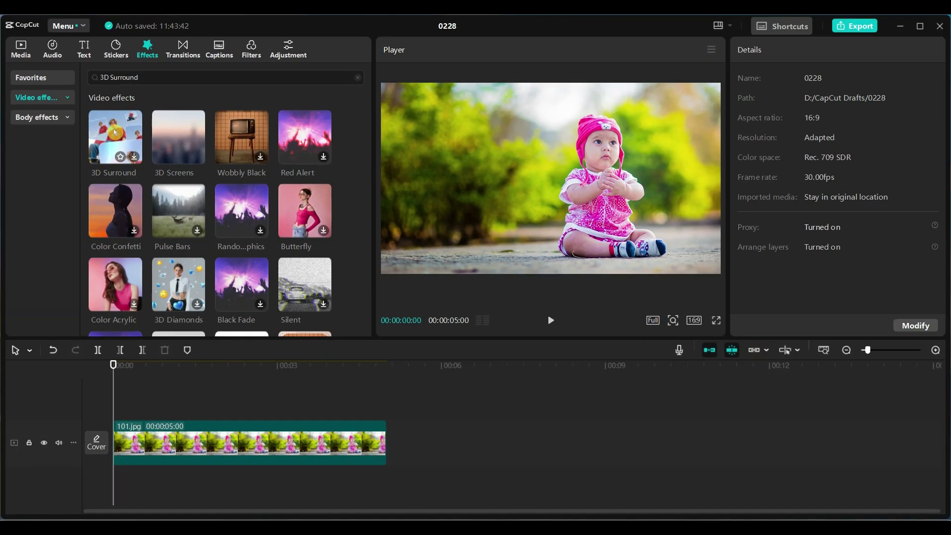
drag(114, 132, 114, 415)
drag(277, 415, 329, 415)
click(556, 327)
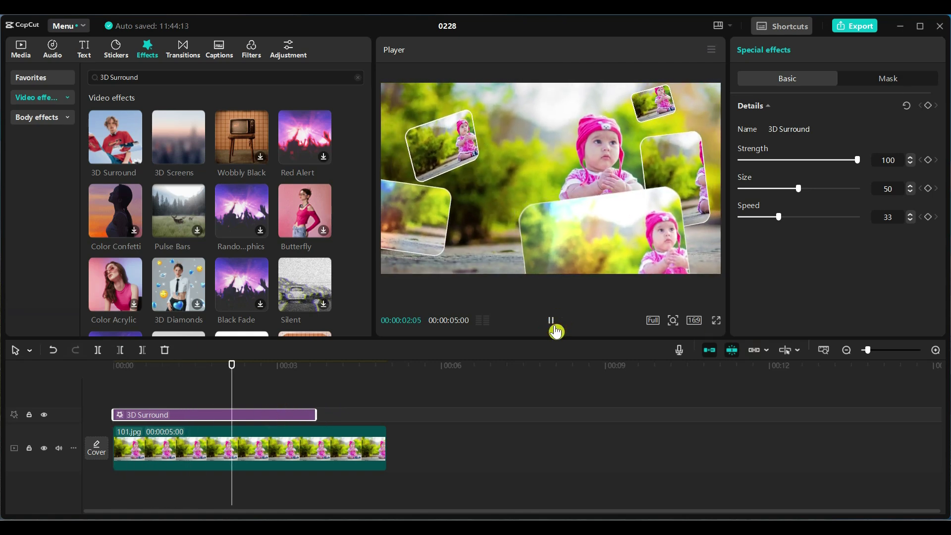
Step: Set 3D Surround to Strength 100 and Size 39 for smaller floating photo cards
click(257, 412)
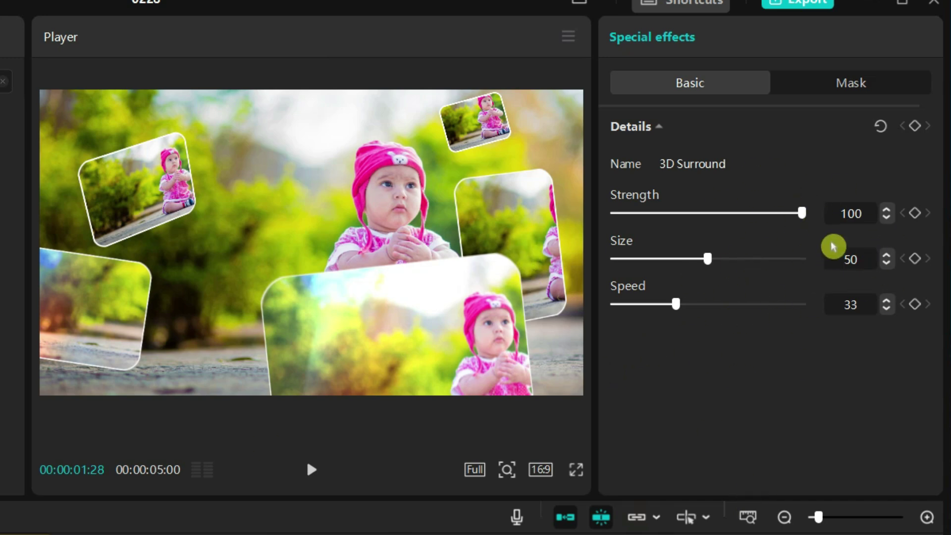
drag(803, 218, 845, 245)
drag(711, 261, 691, 272)
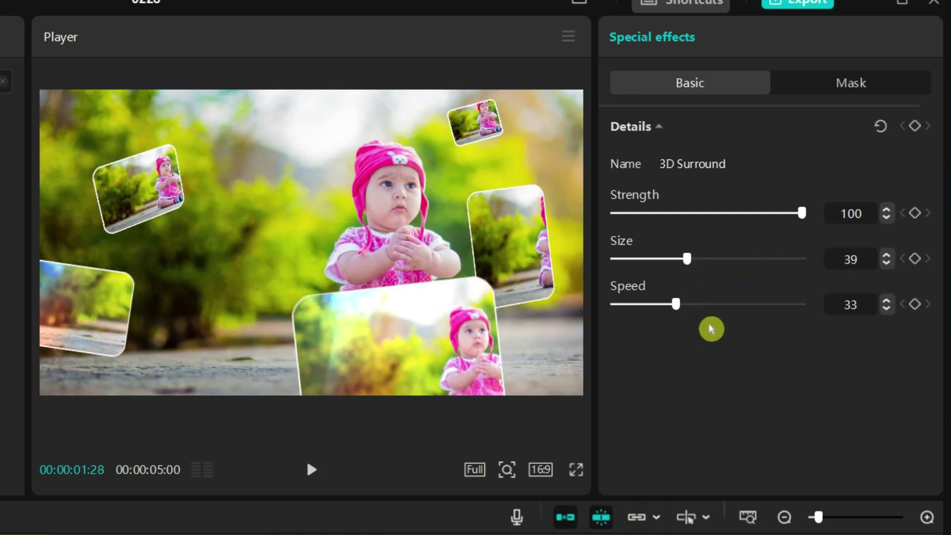